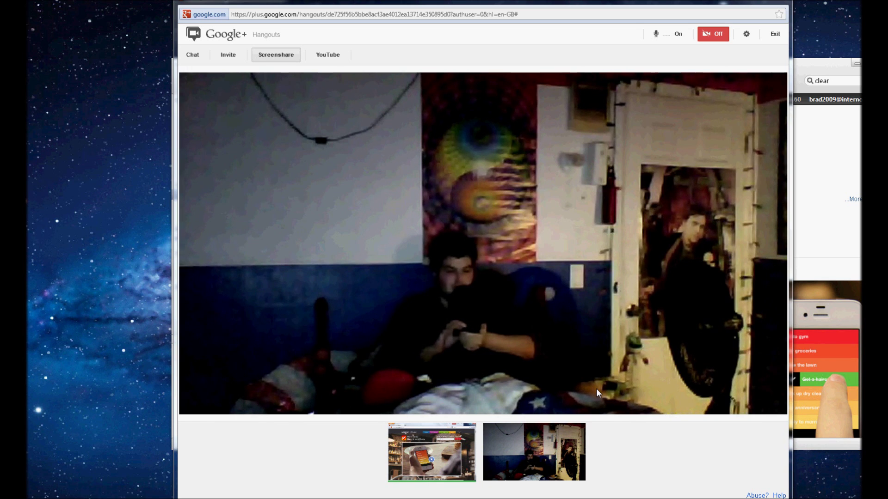
Nudge the iTunes Clear store window left, show the Hangouts webcam, then switch to Firefox
{"action": "left_click", "coordinate": [858, 136]}
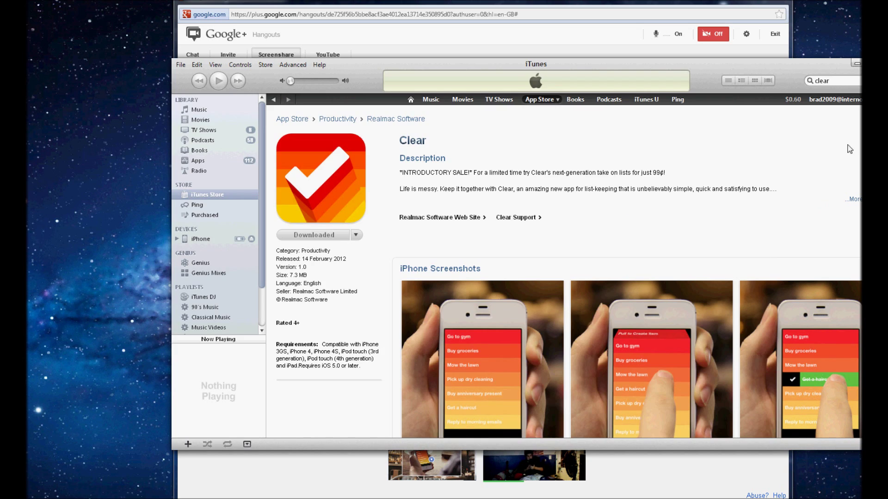
{"action": "scroll", "coordinate": [551, 231], "scroll_direction": "down", "scroll_amount": 3}
{"action": "scroll", "coordinate": [551, 231], "scroll_direction": "up", "scroll_amount": 3}
{"action": "scroll", "coordinate": [487, 256], "scroll_direction": "down", "scroll_amount": 3}
{"action": "scroll", "coordinate": [486, 255], "scroll_direction": "up", "scroll_amount": 3}
{"action": "left_click_drag", "start_coordinate": [708, 81], "coordinate": [636, 77]}
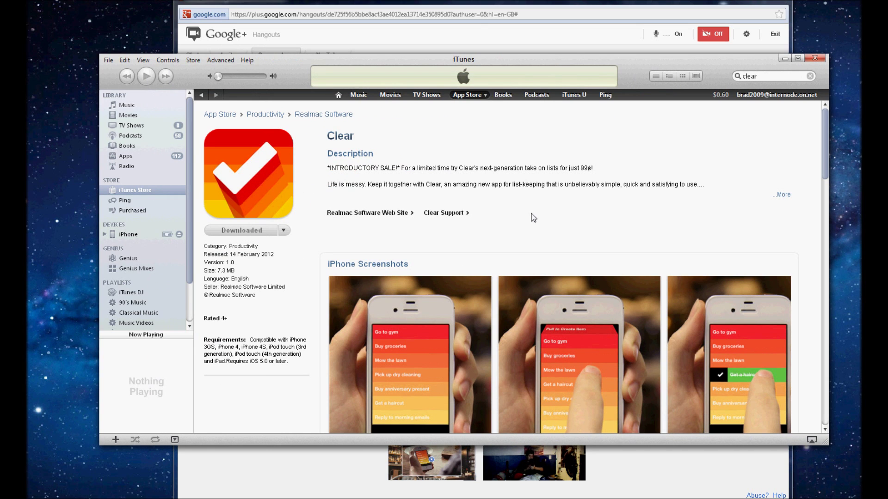
{"action": "left_click", "coordinate": [479, 21]}
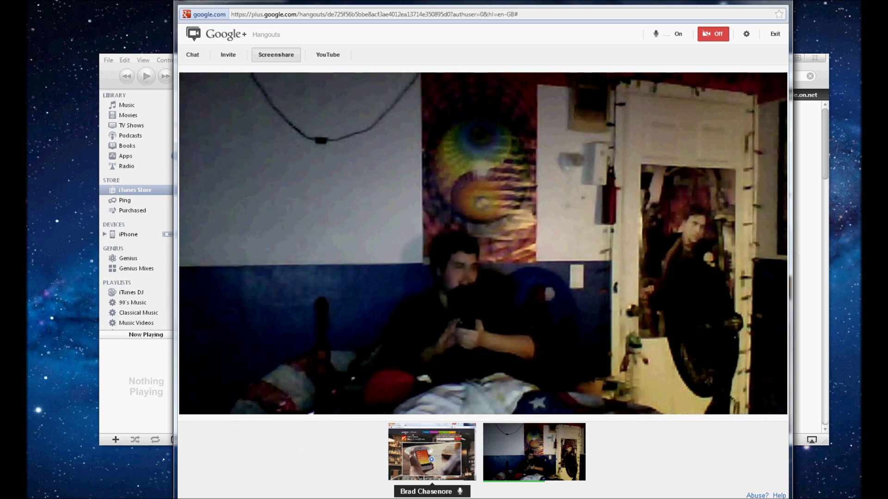
{"action": "key", "text": "alt+Tab"}
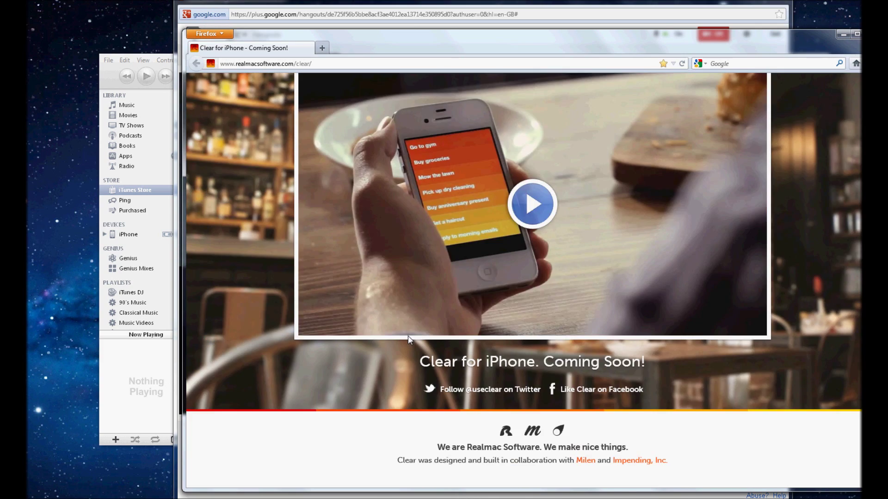
{"action": "scroll", "coordinate": [409, 339], "scroll_direction": "up", "scroll_amount": 3}
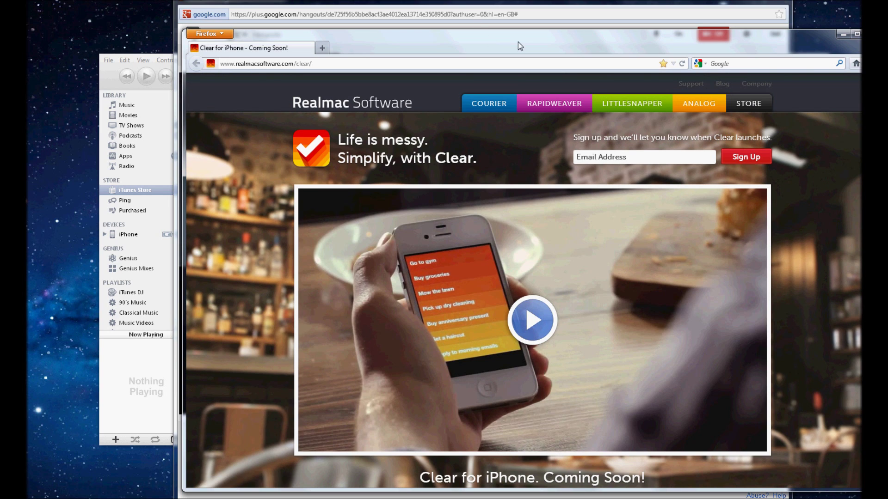
Move the Firefox Clear for iPhone window left and return to the Hangout
{"action": "mouse_move", "coordinate": [518, 42]}
{"action": "left_mouse_down"}
{"action": "mouse_move", "coordinate": [452, 43]}
{"action": "mouse_move", "coordinate": [457, 17]}
{"action": "left_mouse_up"}
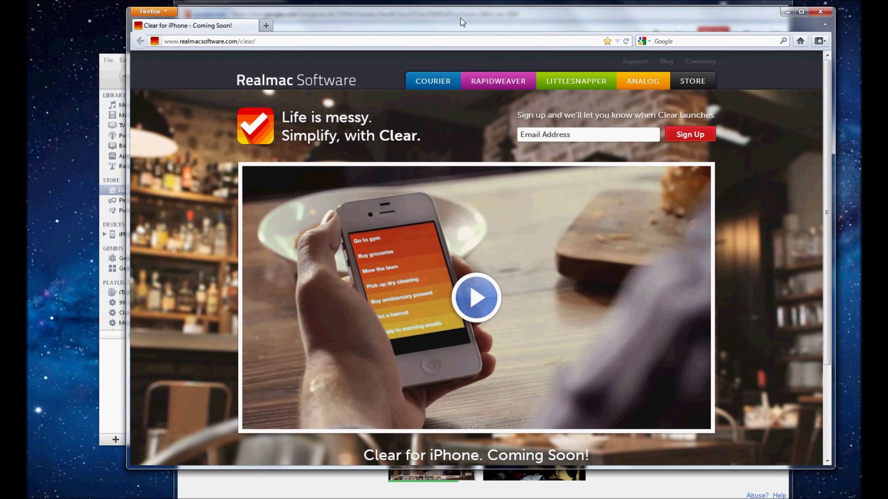
{"action": "key", "text": "alt+Tab"}
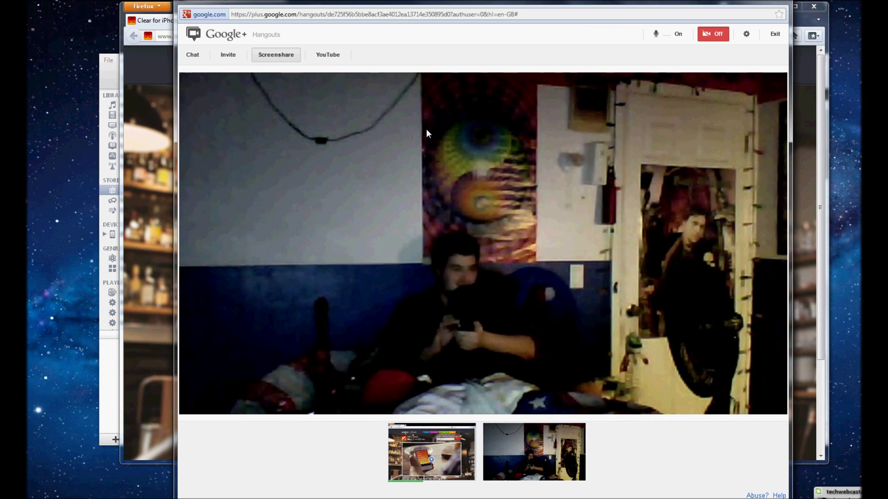
Make the shared screen the main Hangouts video and bring both Clear pages forward
{"action": "left_click", "coordinate": [411, 438]}
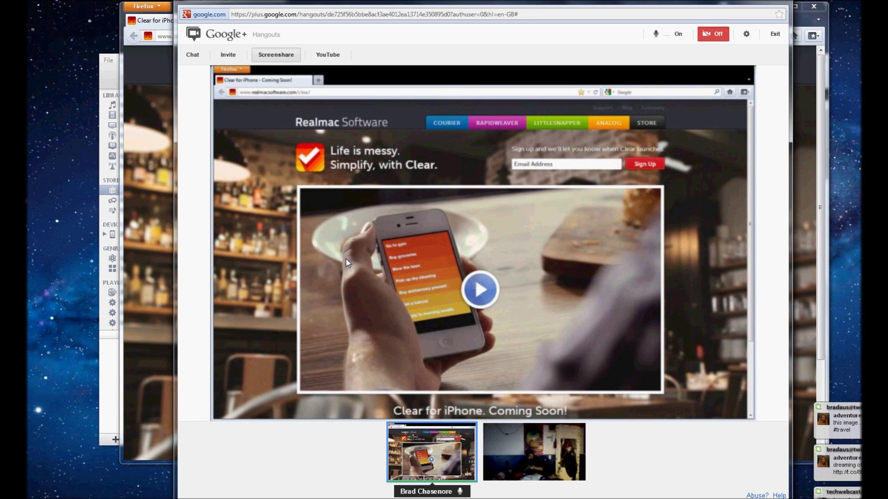
{"action": "left_click", "coordinate": [146, 288]}
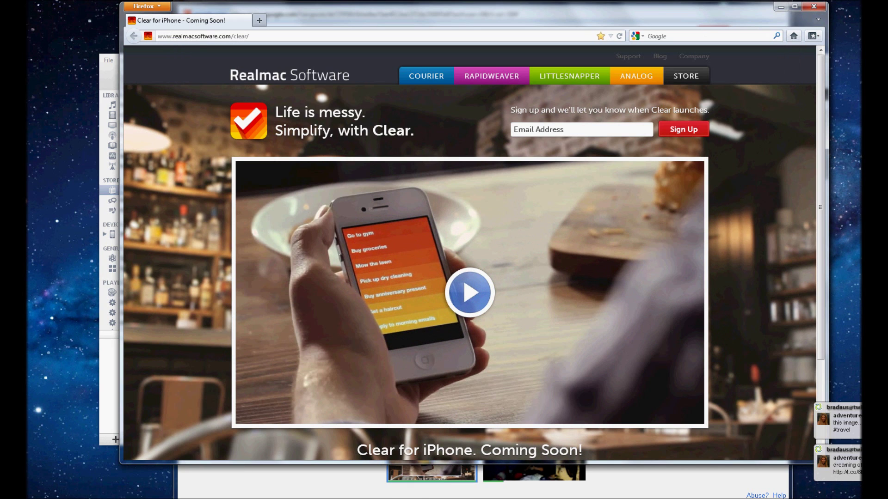
{"action": "left_click", "coordinate": [107, 208]}
{"action": "scroll", "coordinate": [497, 287], "scroll_direction": "down", "scroll_amount": 5}
{"action": "scroll", "coordinate": [496, 287], "scroll_direction": "up", "scroll_amount": 8}
{"action": "scroll", "coordinate": [497, 288], "scroll_direction": "down", "scroll_amount": 3}
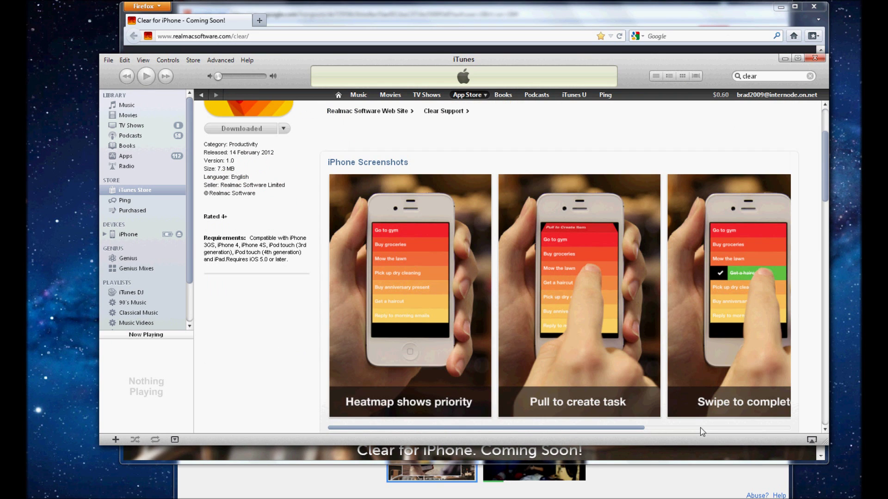
Lengthen the iTunes store window, check the Hangouts screenshare, then bring iTunes back in front
{"action": "left_click_drag", "start_coordinate": [822, 441], "coordinate": [823, 476]}
{"action": "scroll", "coordinate": [567, 281], "scroll_direction": "up", "scroll_amount": 4}
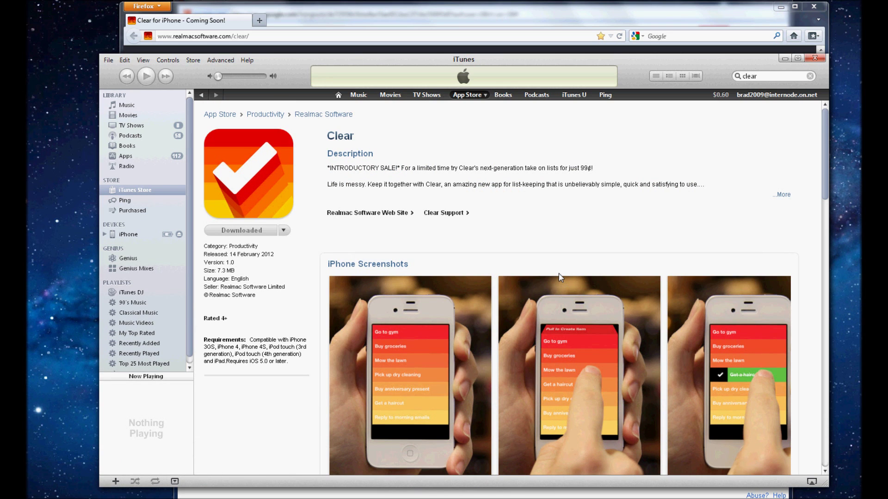
{"action": "scroll", "coordinate": [559, 276], "scroll_direction": "down", "scroll_amount": 2}
{"action": "scroll", "coordinate": [558, 277], "scroll_direction": "down", "scroll_amount": 1}
{"action": "scroll", "coordinate": [558, 277], "scroll_direction": "up", "scroll_amount": 1}
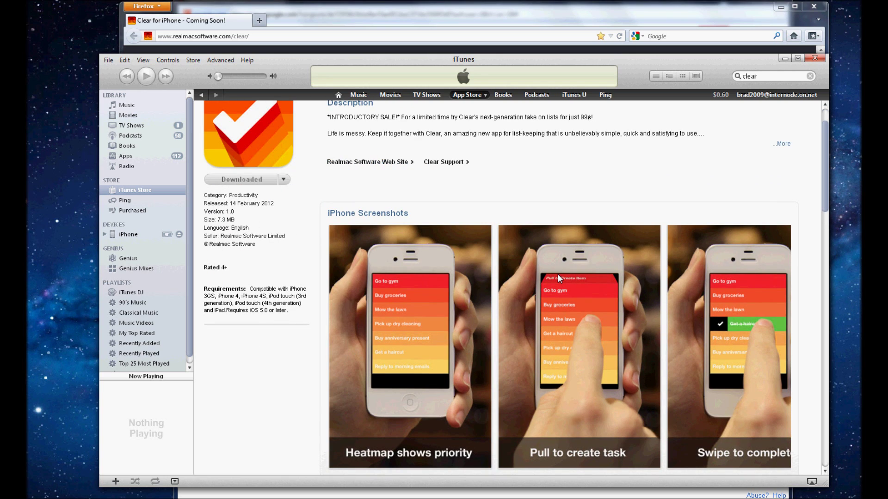
{"action": "scroll", "coordinate": [557, 276], "scroll_direction": "down", "scroll_amount": 1}
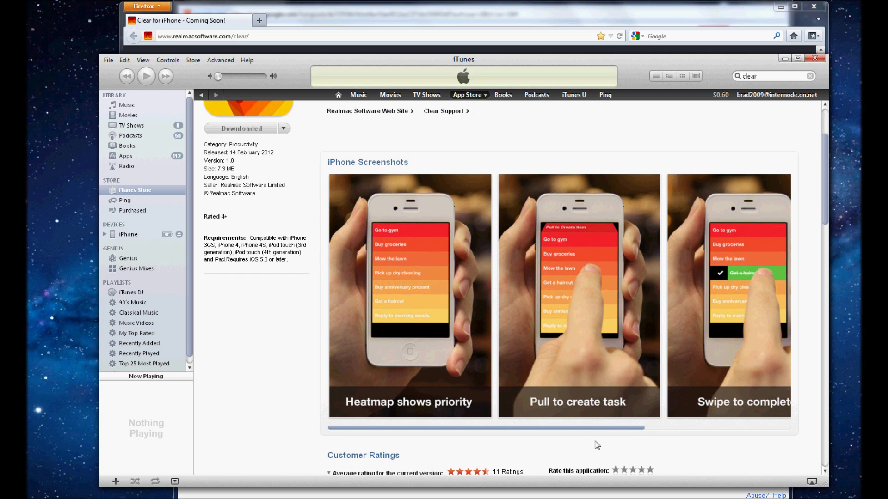
{"action": "mouse_move", "coordinate": [579, 428]}
{"action": "left_mouse_down"}
{"action": "mouse_move", "coordinate": [759, 438]}
{"action": "mouse_move", "coordinate": [530, 432]}
{"action": "left_mouse_up"}
{"action": "scroll", "coordinate": [465, 341], "scroll_direction": "up", "scroll_amount": 3}
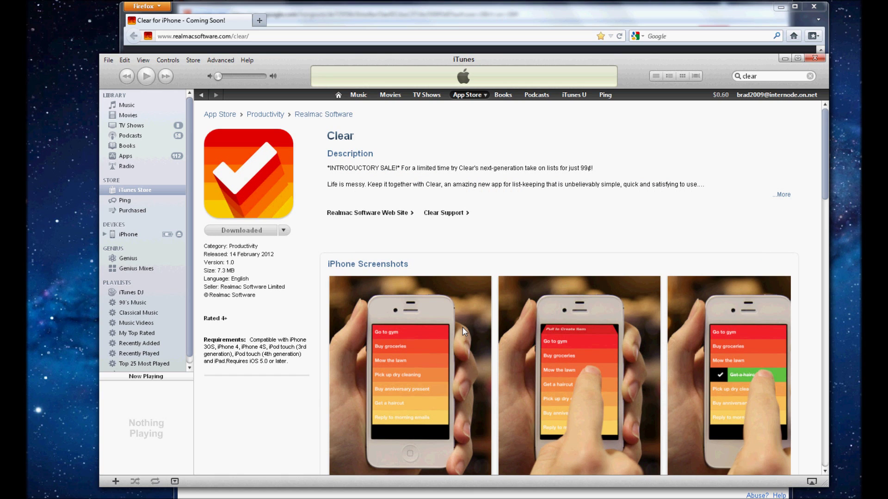
{"action": "key", "text": "alt+Tab"}
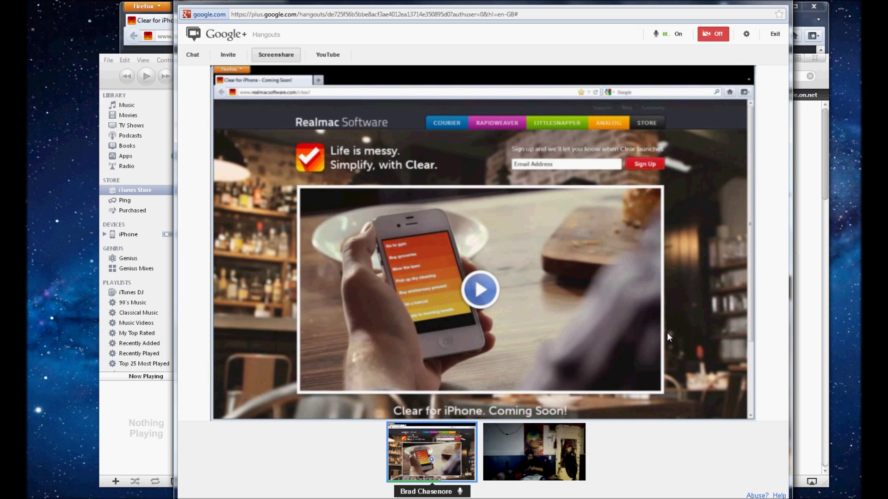
{"action": "left_click", "coordinate": [810, 136]}
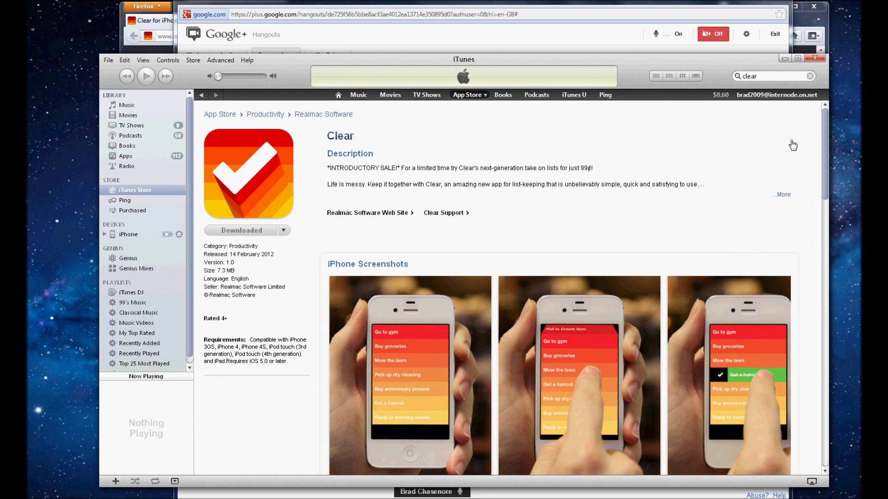